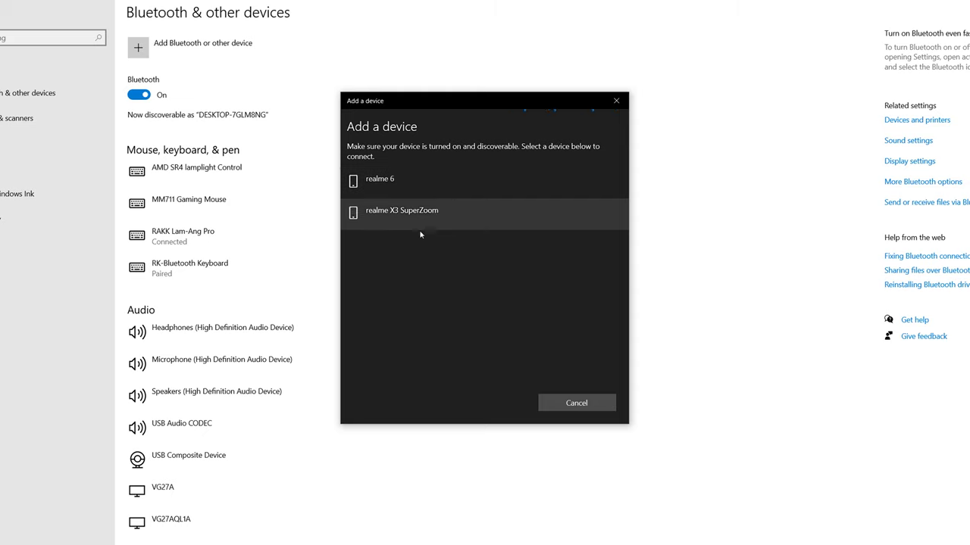
pyautogui.click(401, 246)
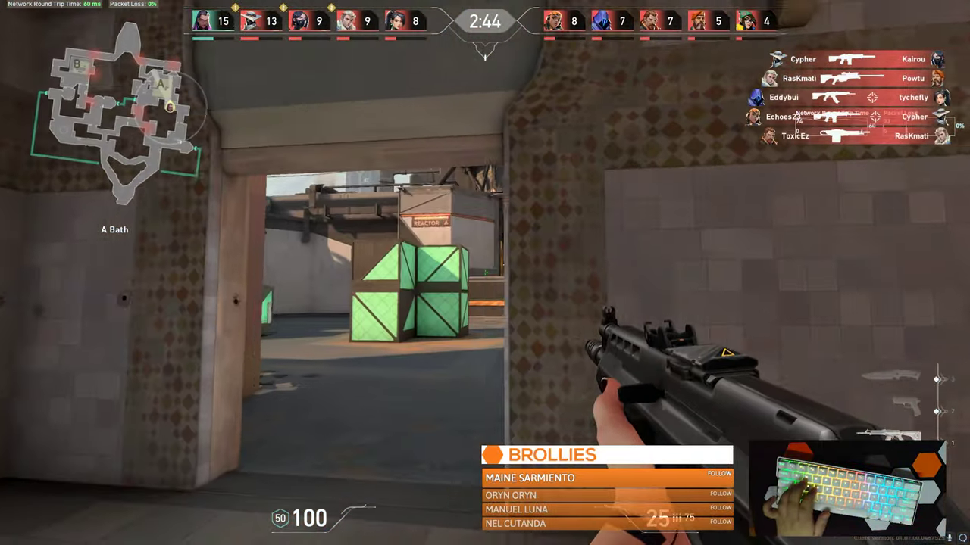
pyautogui.press('w')
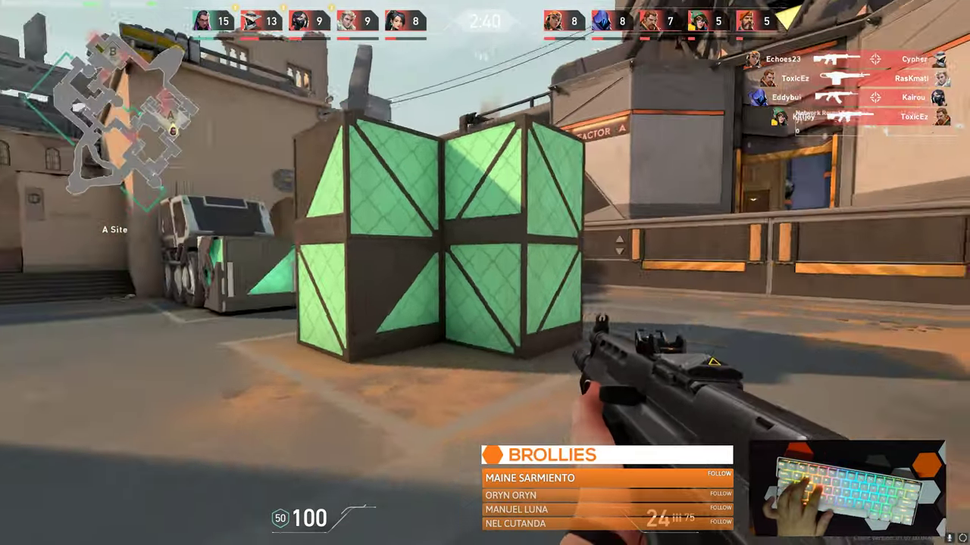
pyautogui.press('w')
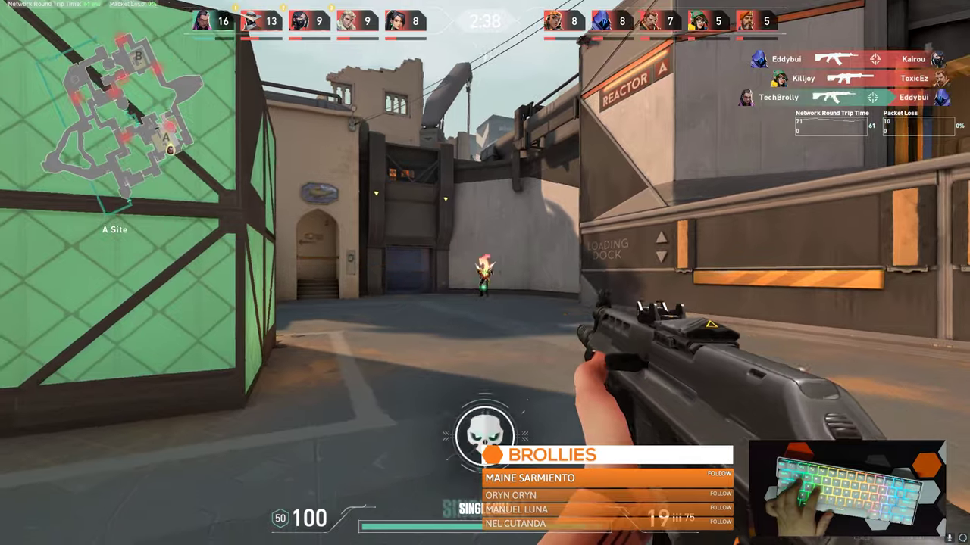
pyautogui.press('w')
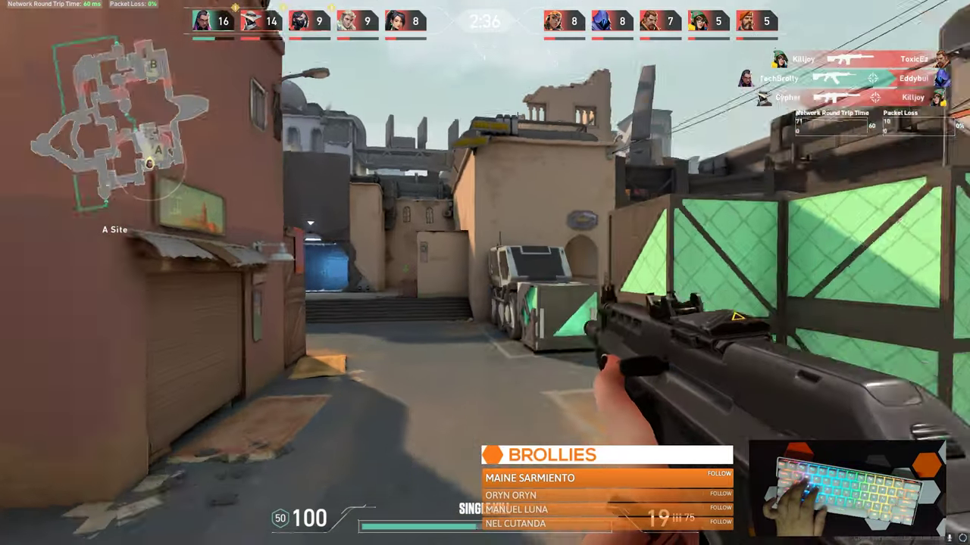
pyautogui.press('w')
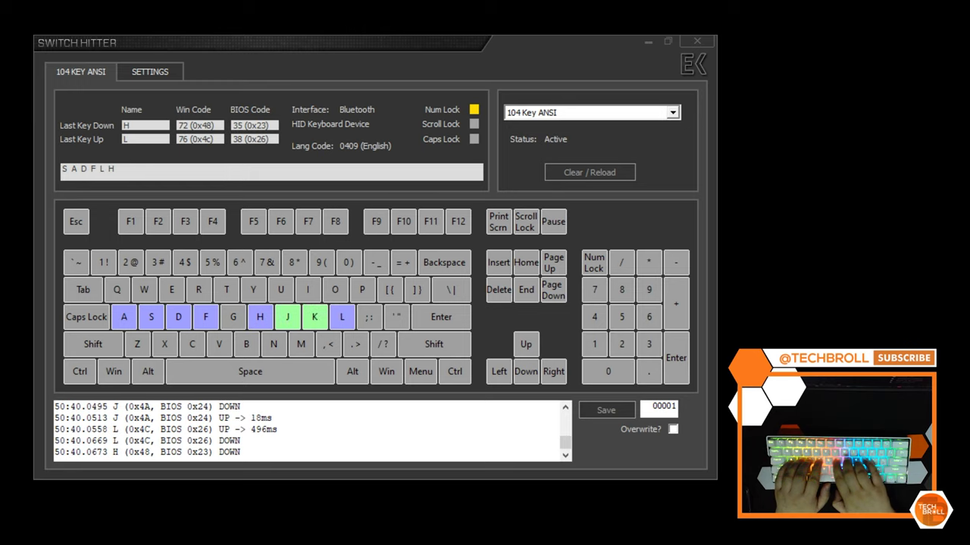
# Test the keyboard's letter keys in Switch Hitter over the Bluetooth connection with quick multi-key presses
pyautogui.press('k')
pyautogui.press('x')
pyautogui.press('c')
pyautogui.press('v')
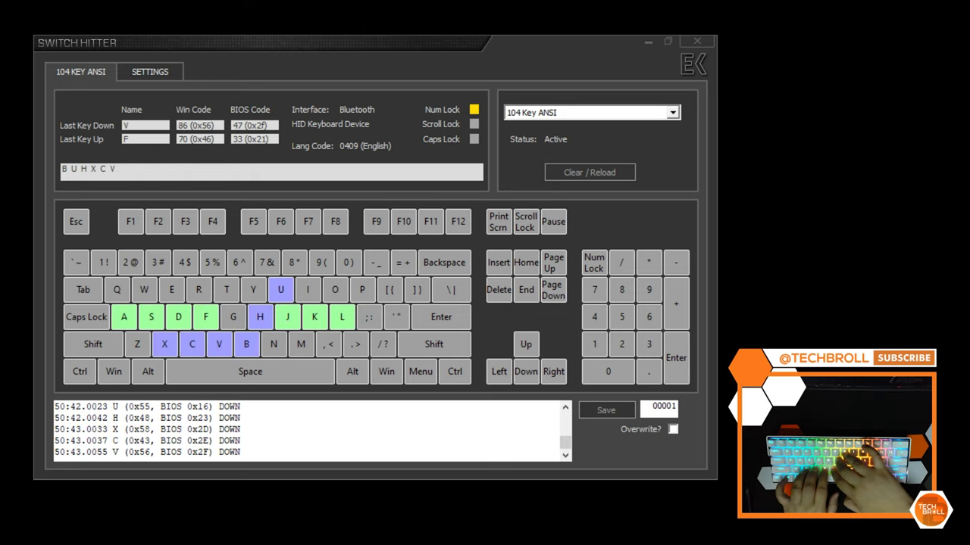
pyautogui.press('x')
pyautogui.press('c')
pyautogui.press('x')
pyautogui.press('c')
pyautogui.press('g')
pyautogui.press('d')
pyautogui.press('f')
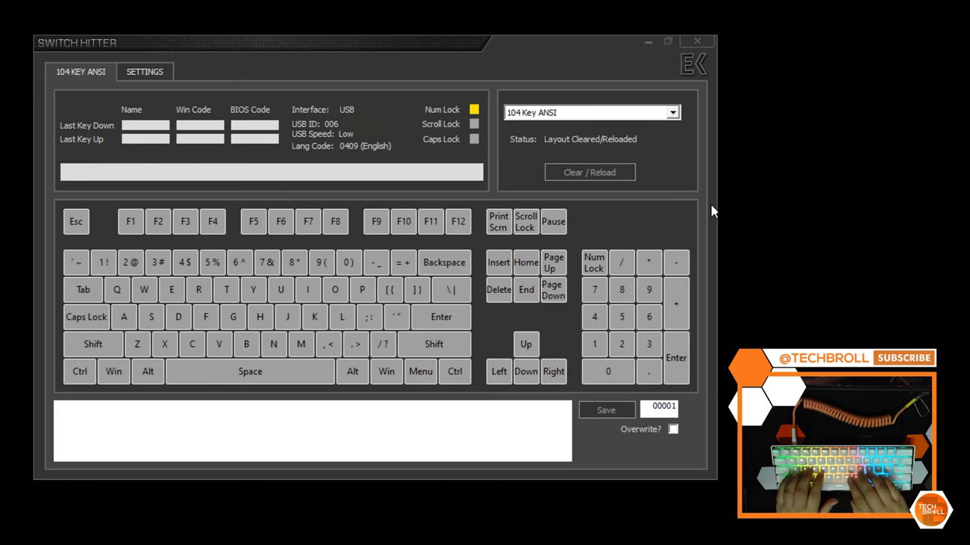
# Test the home-row and lower-row letter keys over the USB connection with repeated multi-key presses
pyautogui.press('a')
pyautogui.press('s')
pyautogui.press('d')
pyautogui.press('f')
pyautogui.press('g')
pyautogui.press('h')
pyautogui.press('j')
pyautogui.press('k')
pyautogui.press('l')
pyautogui.press('l')
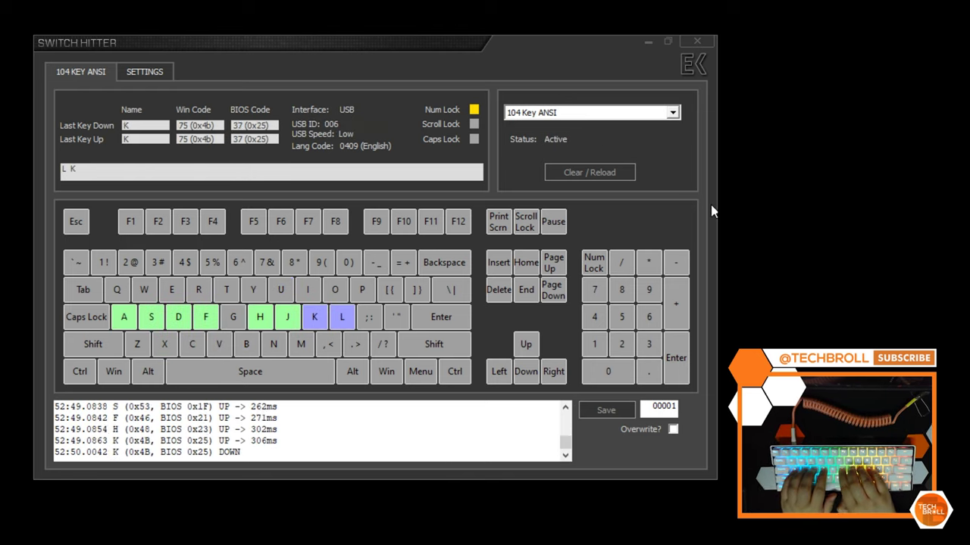
pyautogui.press('h')
pyautogui.press('k')
pyautogui.press('l')
pyautogui.press('j')
pyautogui.press('d')
pyautogui.press('f')
pyautogui.press('s')
pyautogui.press('a')
pyautogui.press('a')
pyautogui.press('s')
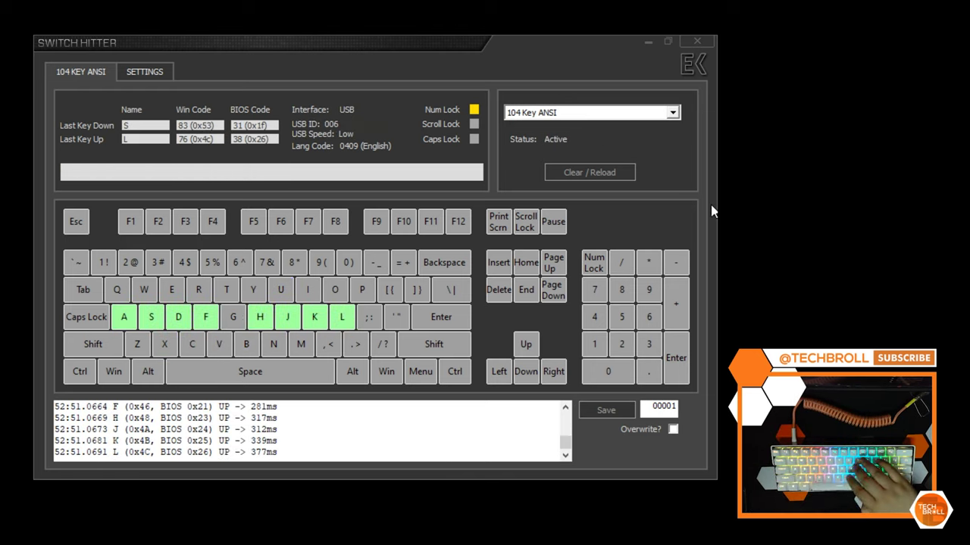
pyautogui.press('v')
pyautogui.press('b')
pyautogui.press('x')
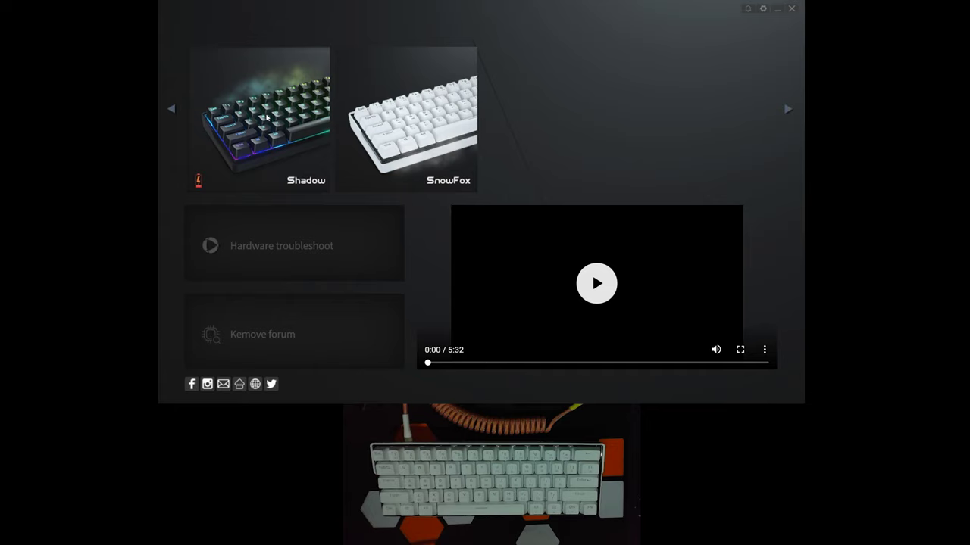
# Switch to the Kemove software, open the SnowFox keyboard's lighting settings and apply the Wave effect
pyautogui.click(421, 123)
pyautogui.click(311, 116)
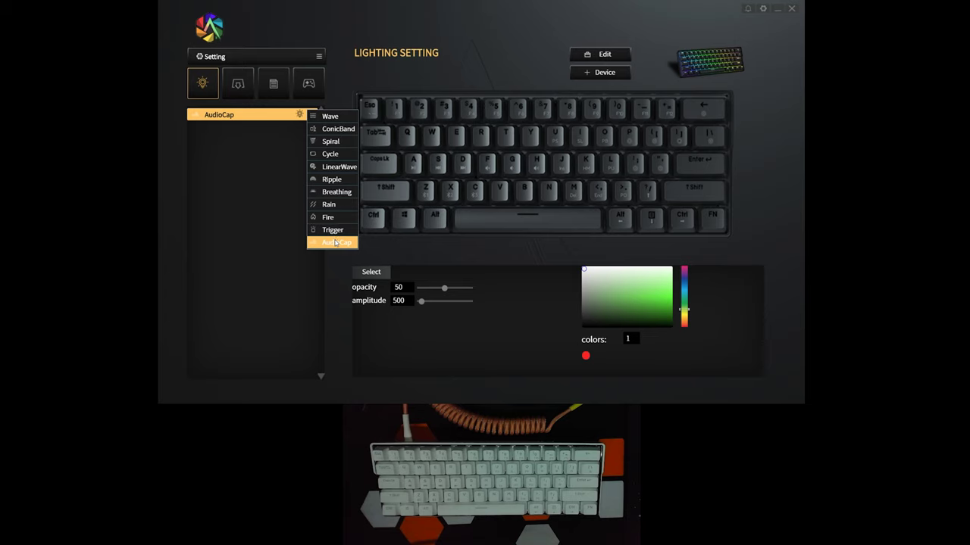
pyautogui.click(337, 118)
# Try the ConicBand, Spiral and LinearWave lighting effects in turn
pyautogui.click(313, 116)
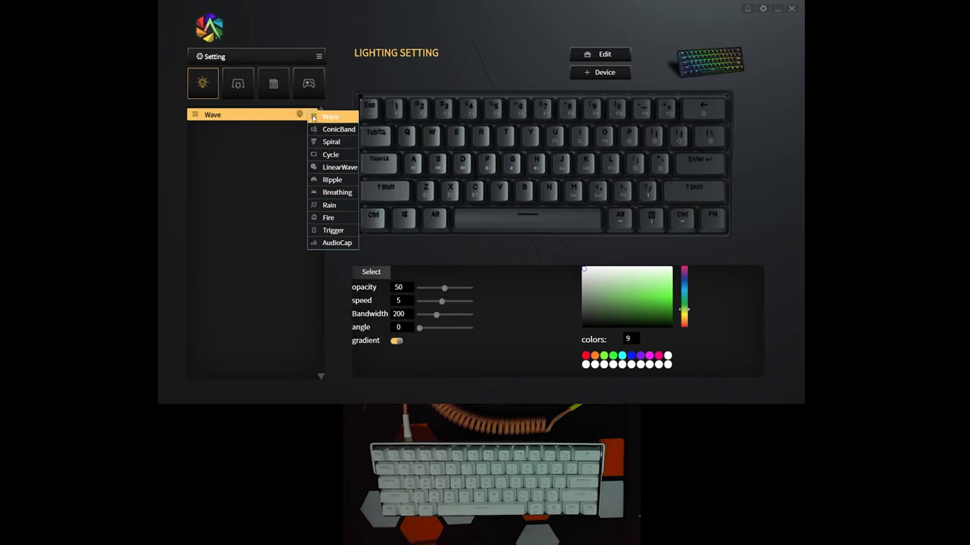
pyautogui.click(325, 130)
pyautogui.click(311, 115)
pyautogui.click(326, 141)
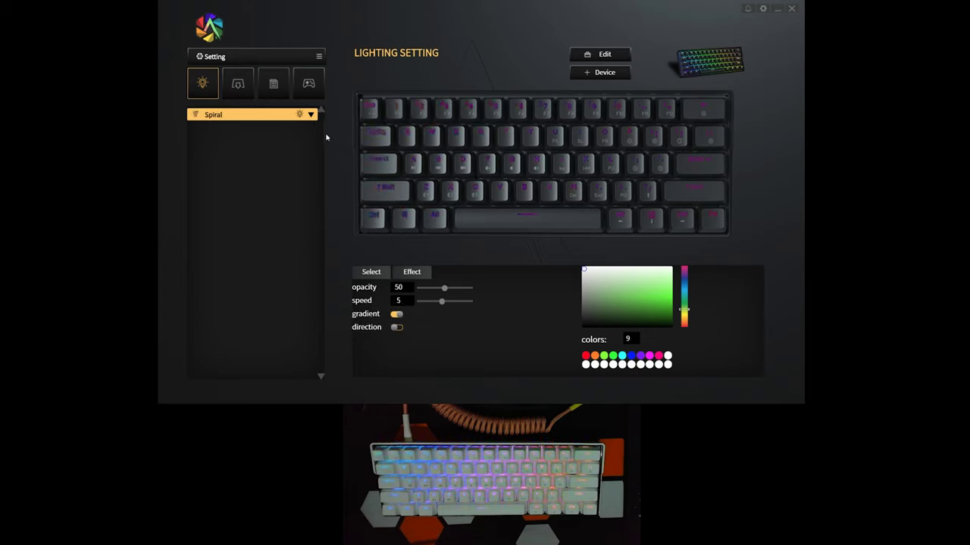
pyautogui.click(310, 116)
pyautogui.click(328, 165)
# Try the Ripple, Breathing and AudioCap lighting effects in turn
pyautogui.click(311, 115)
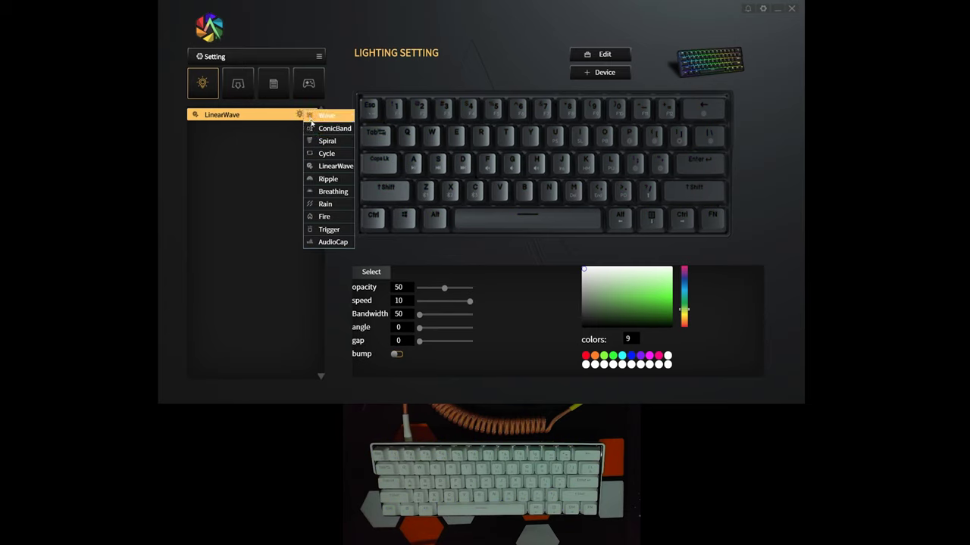
pyautogui.click(327, 180)
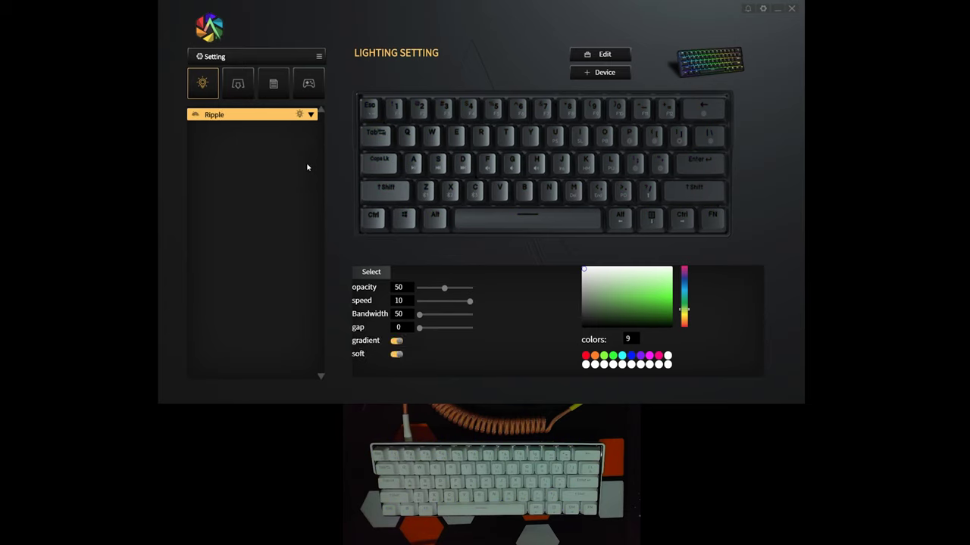
pyautogui.click(311, 115)
pyautogui.click(325, 204)
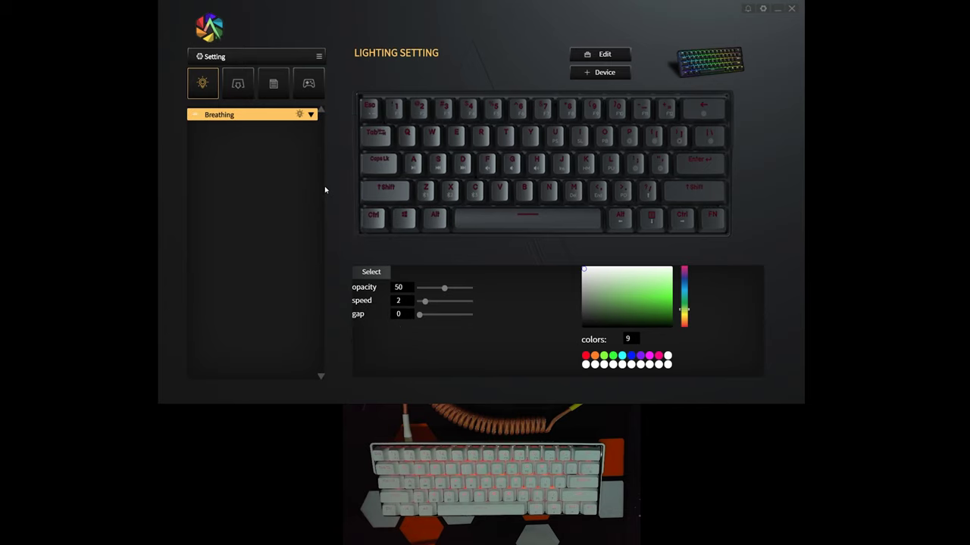
pyautogui.click(310, 115)
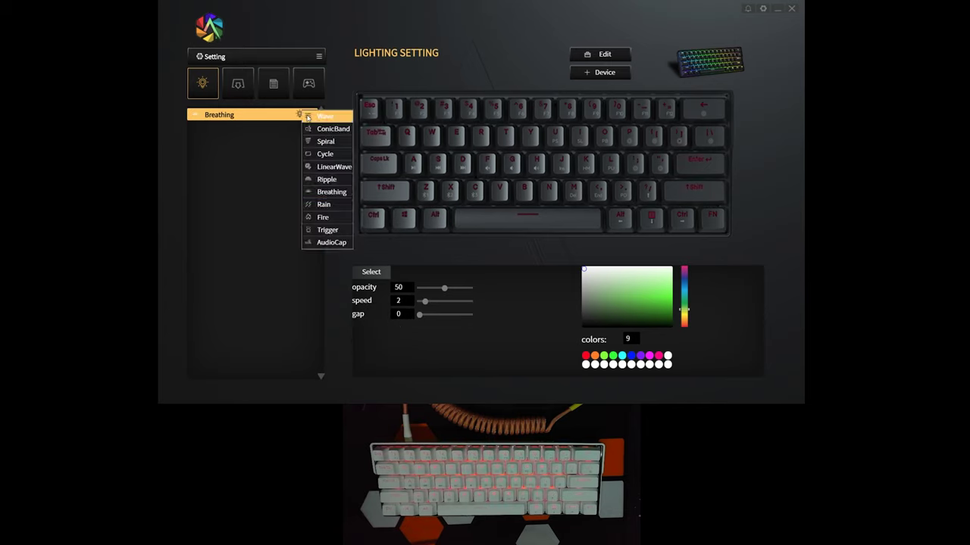
pyautogui.click(321, 242)
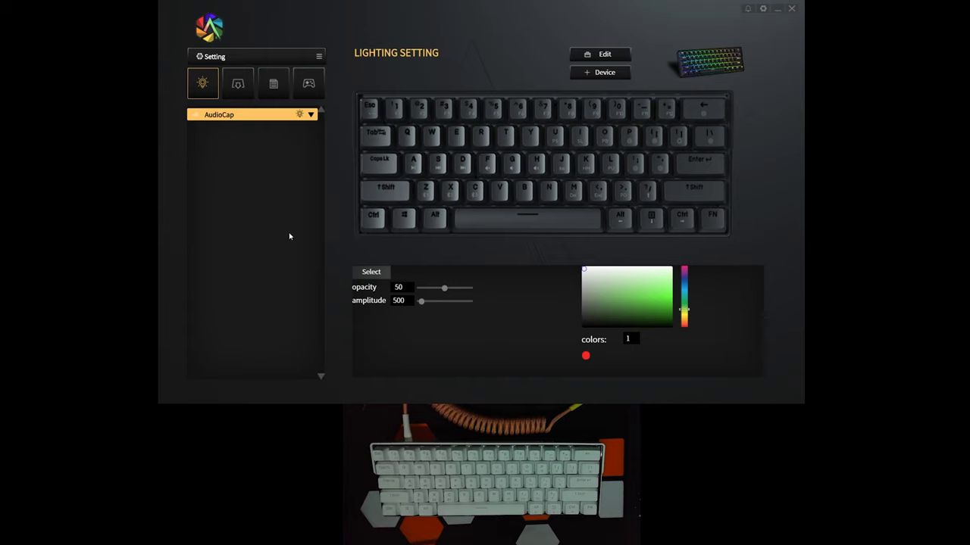
# Set the keyboard's lighting effect to Wave
pyautogui.click(310, 115)
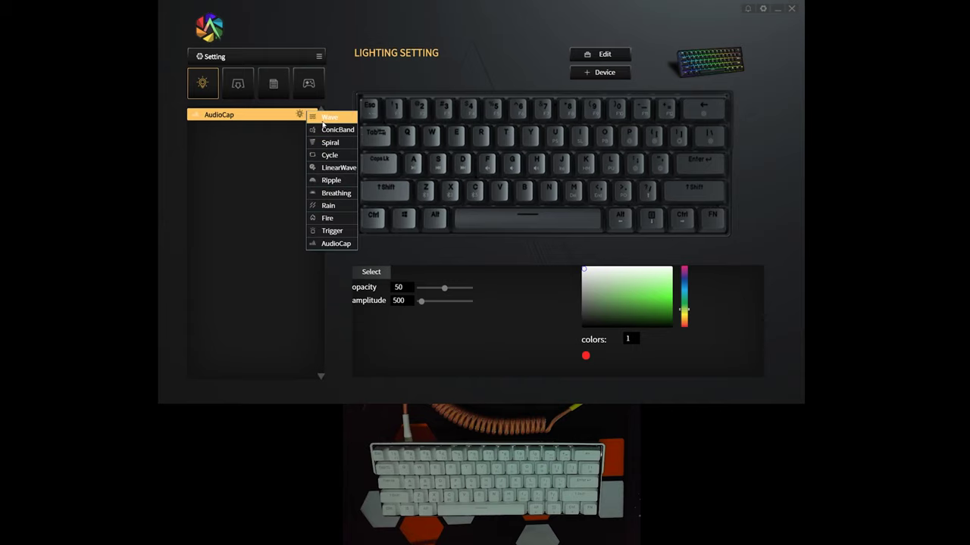
pyautogui.click(332, 116)
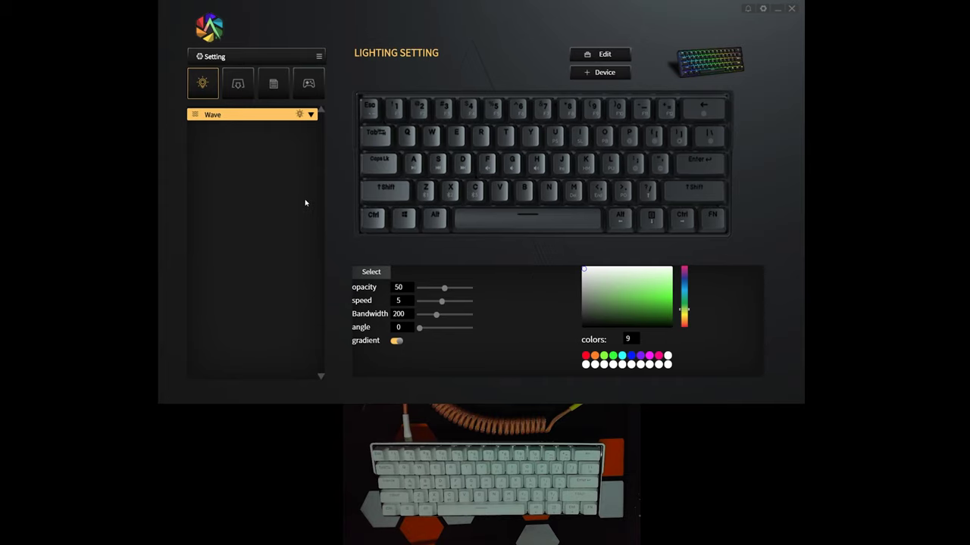
# Examine the Num, Media, System, Mouse, Disable, Layer and Function assignments available for the Esc key in the keyboard settings
pyautogui.click(239, 85)
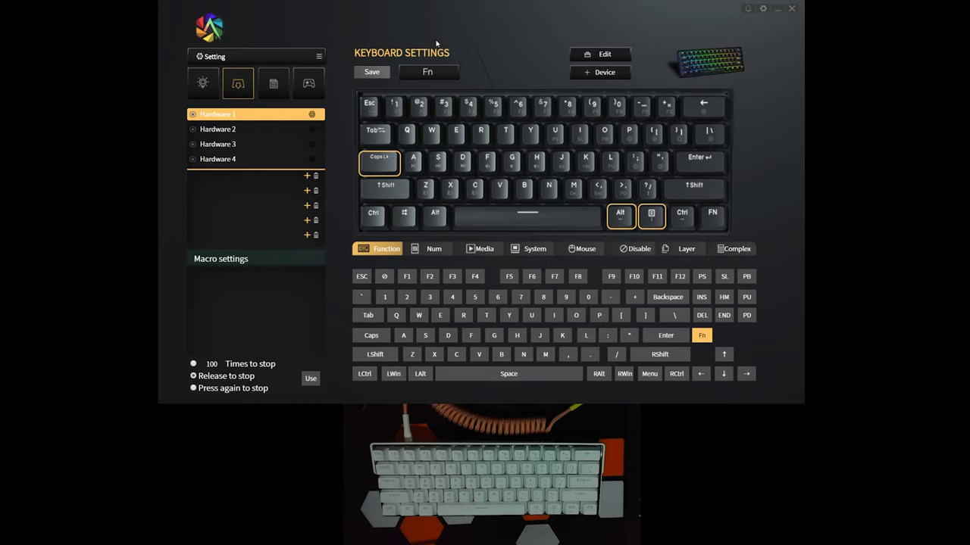
pyautogui.click(368, 104)
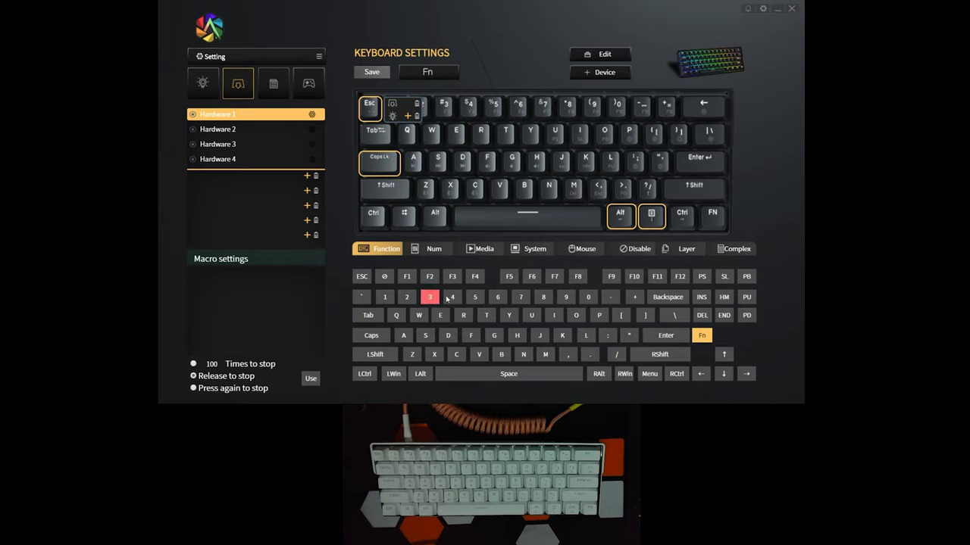
pyautogui.click(435, 249)
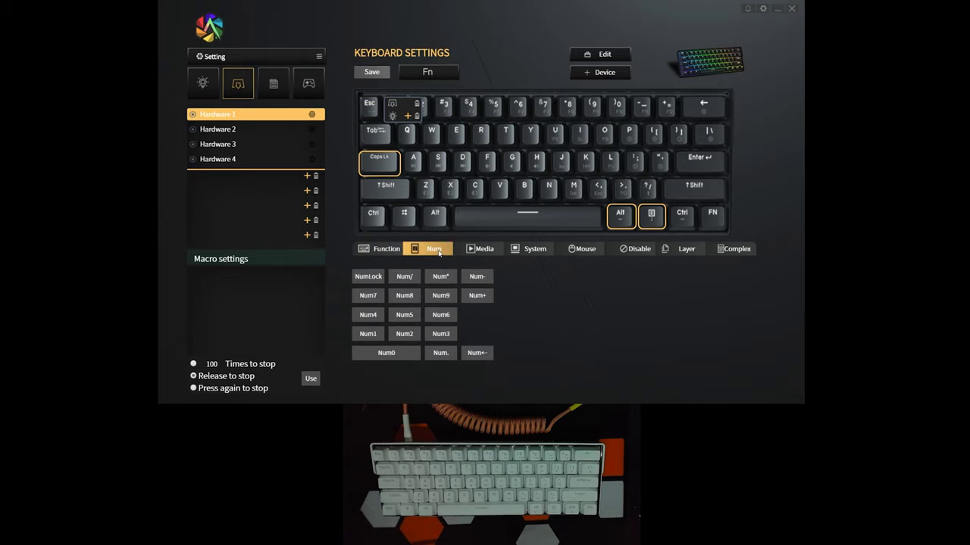
pyautogui.click(482, 249)
pyautogui.click(535, 249)
pyautogui.click(582, 249)
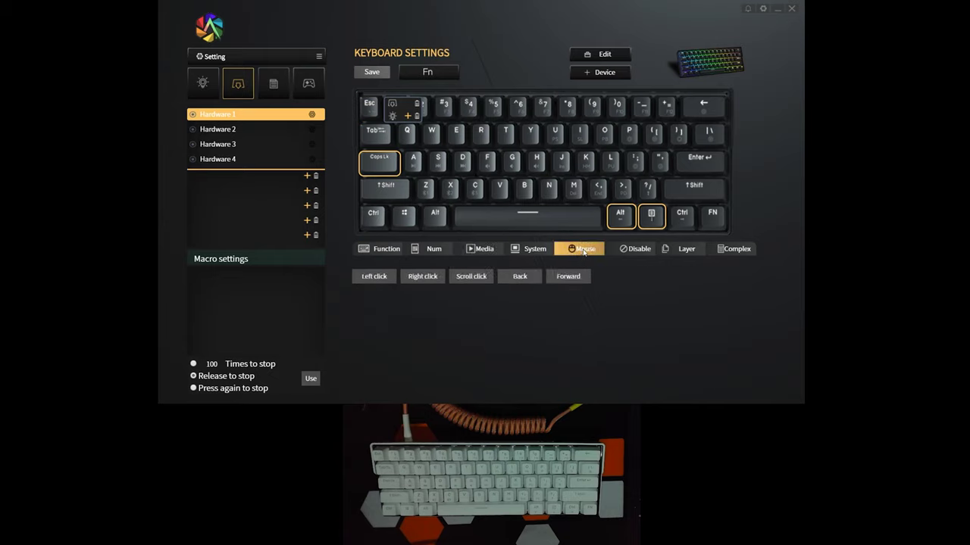
pyautogui.click(629, 250)
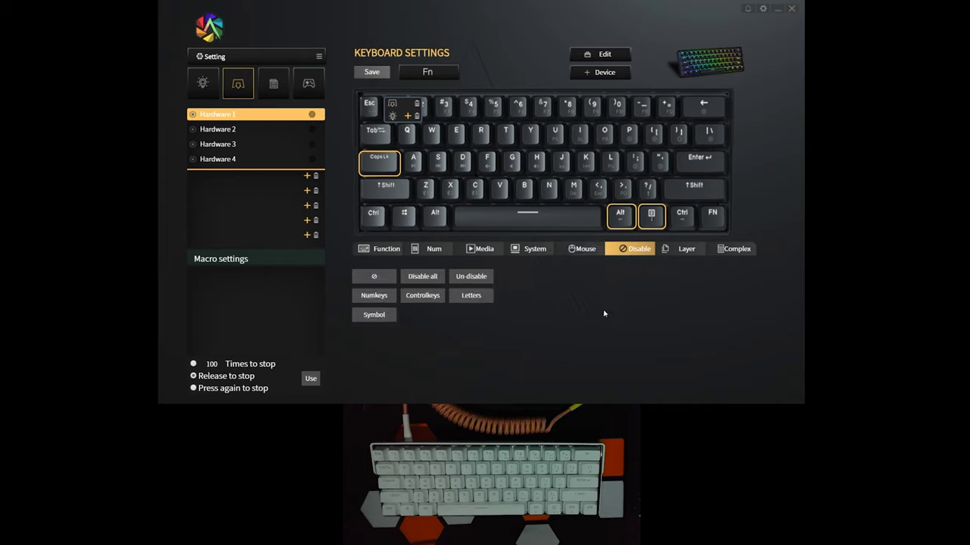
pyautogui.click(683, 250)
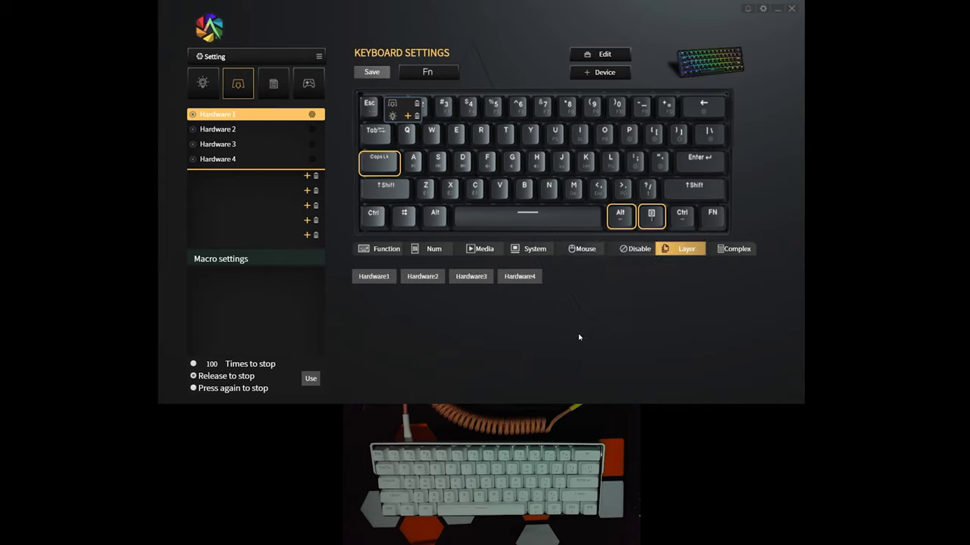
pyautogui.click(386, 250)
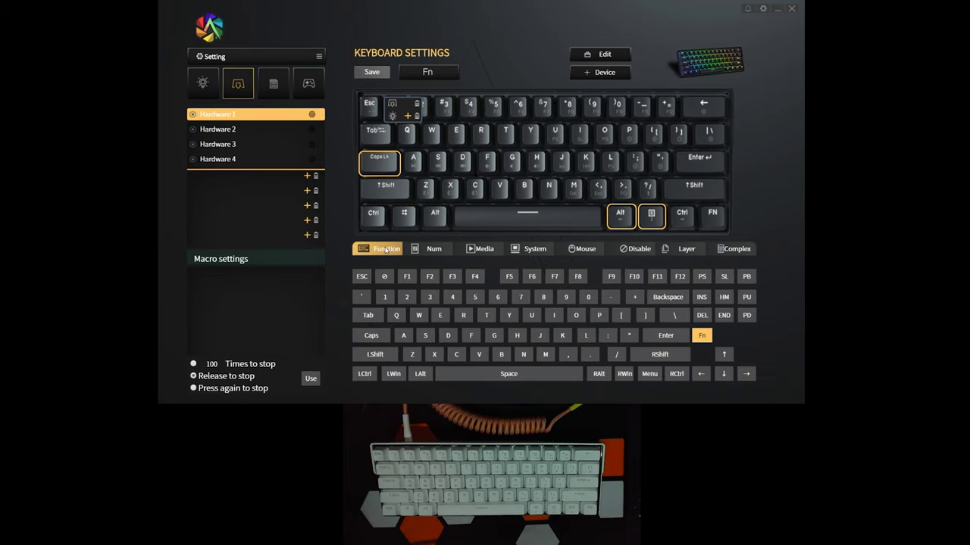
# Look through the key layouts of Hardware 2, 3 and 4, and return to Hardware 1
pyautogui.click(231, 130)
pyautogui.click(232, 144)
pyautogui.click(236, 159)
pyautogui.click(231, 114)
# Compare the Related Program page with the keyboard settings and their hardware layers
pyautogui.click(308, 85)
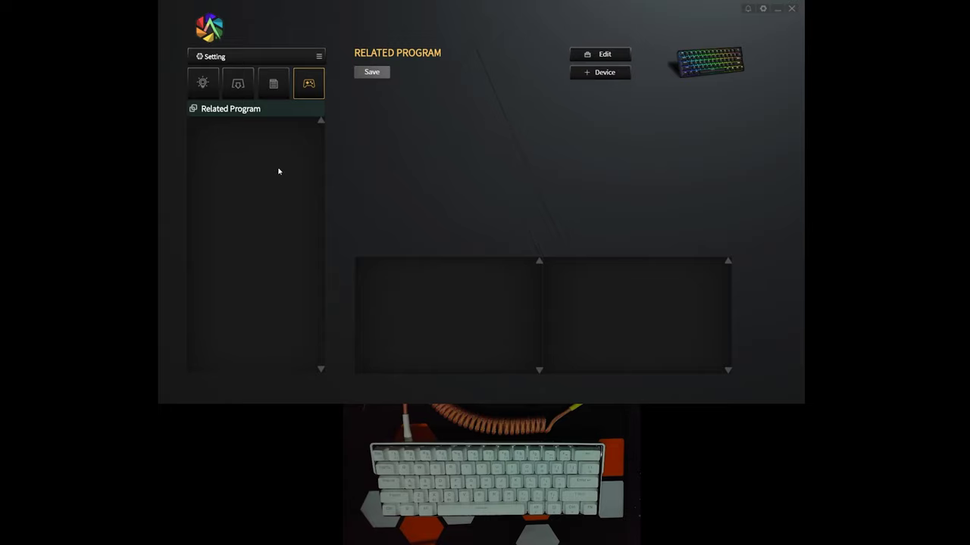
pyautogui.click(241, 89)
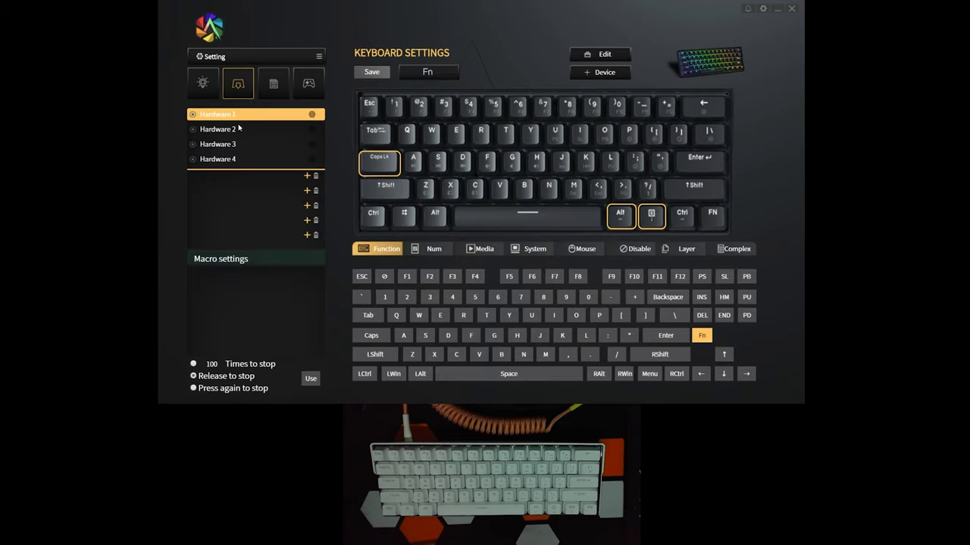
pyautogui.click(231, 130)
pyautogui.click(309, 84)
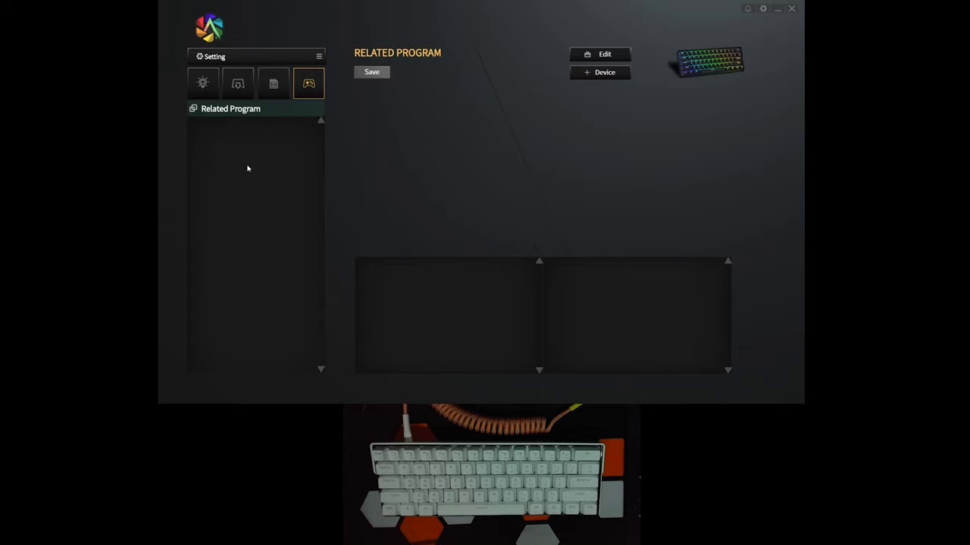
pyautogui.click(240, 87)
pyautogui.click(307, 84)
pyautogui.click(243, 84)
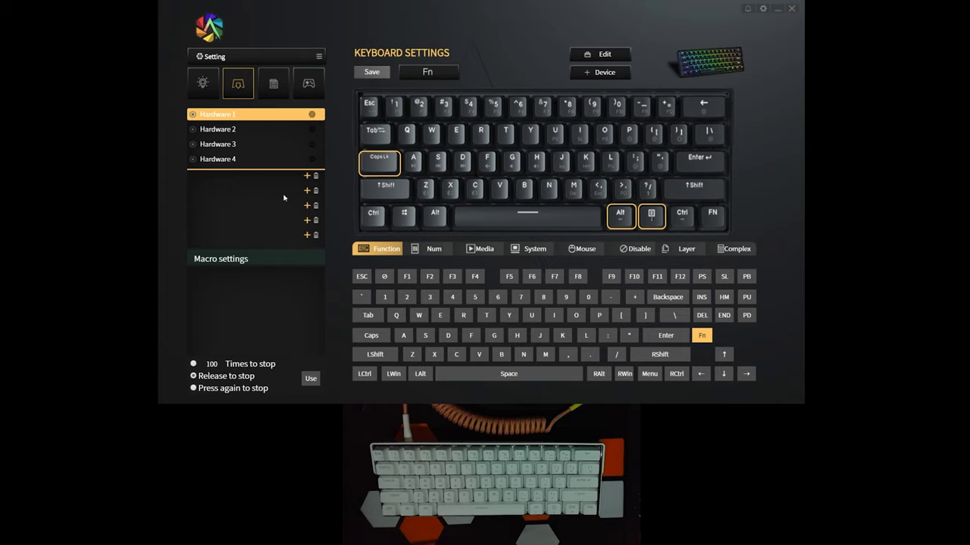
# Examine the Fn layer's key functions, return to the base layer and inspect the Esc key's options
pyautogui.click(408, 160)
pyautogui.click(436, 72)
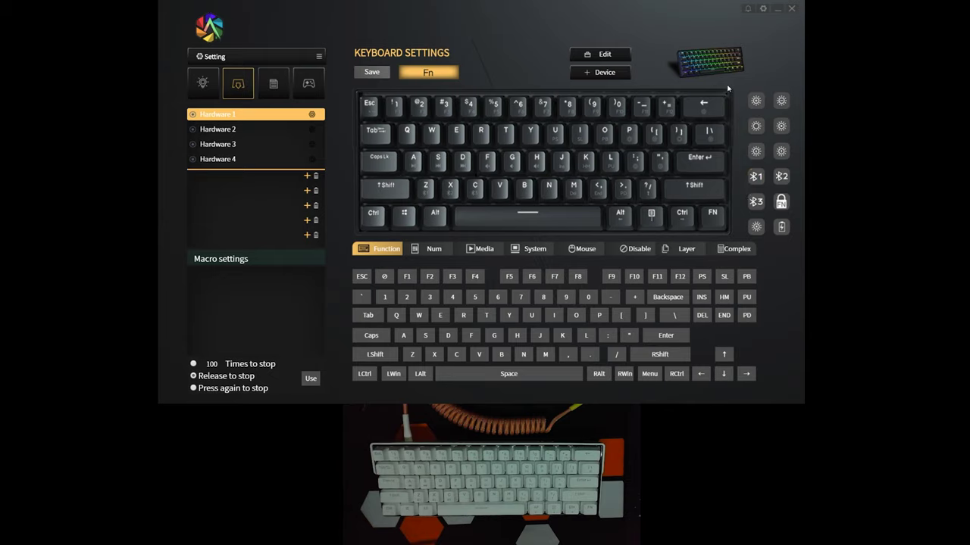
pyautogui.click(439, 76)
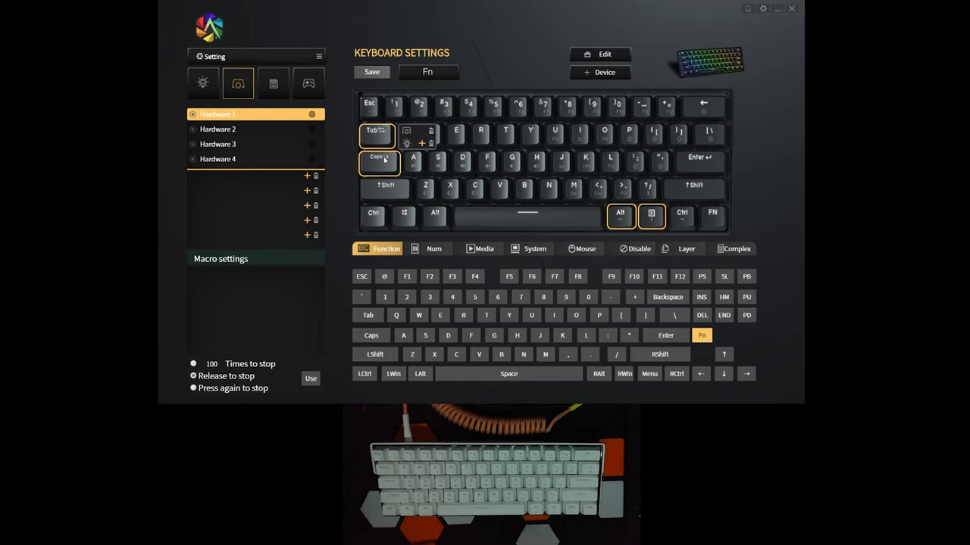
pyautogui.moveTo(377, 110)
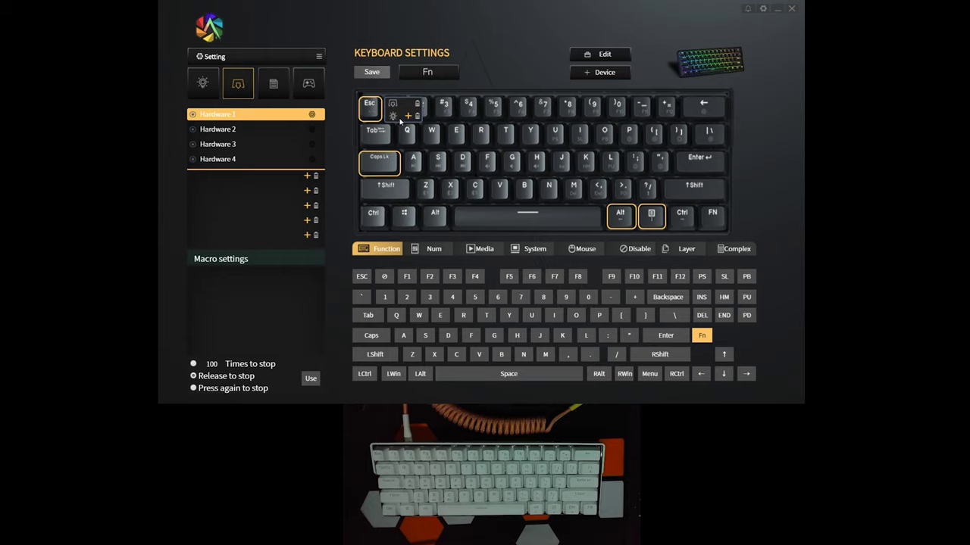
# Create a macro in the macro settings and delete it again
pyautogui.click(275, 87)
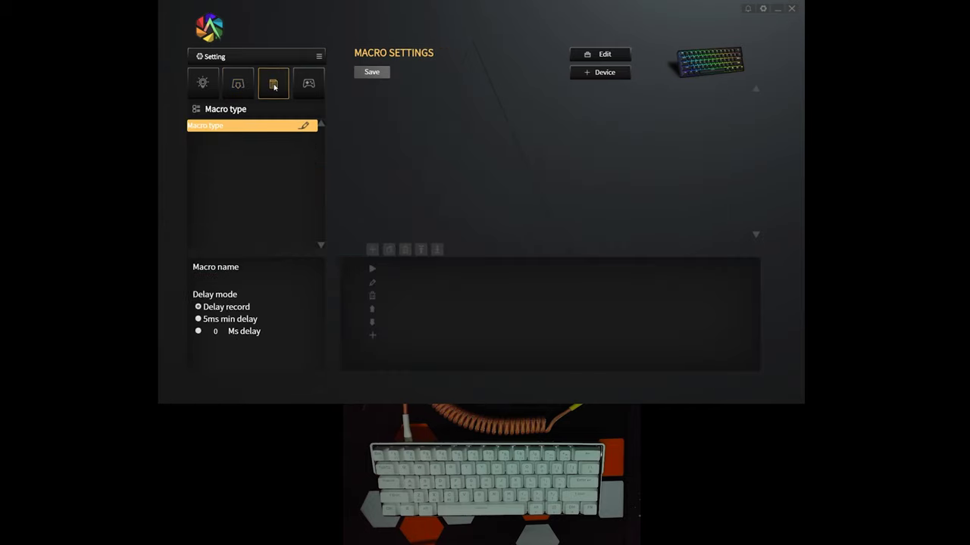
pyautogui.click(371, 250)
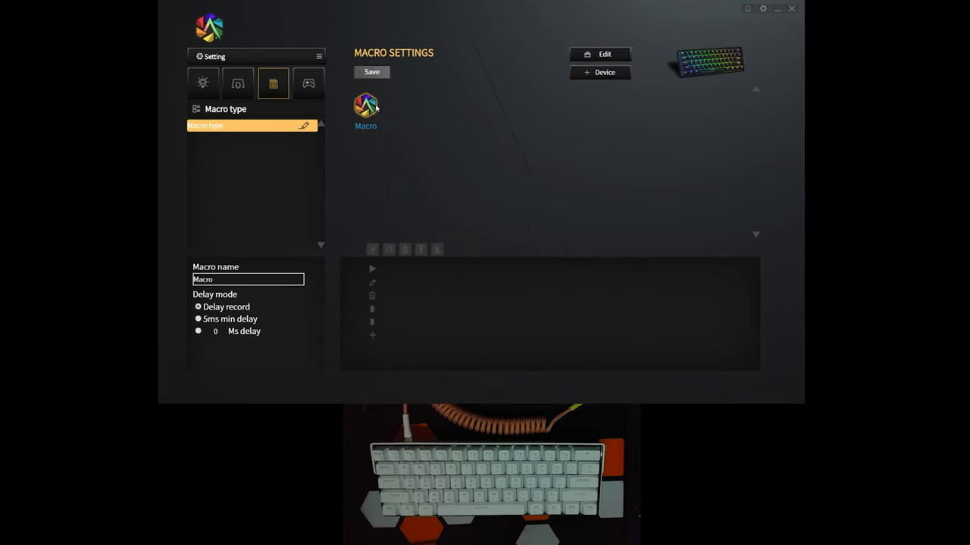
pyautogui.click(405, 249)
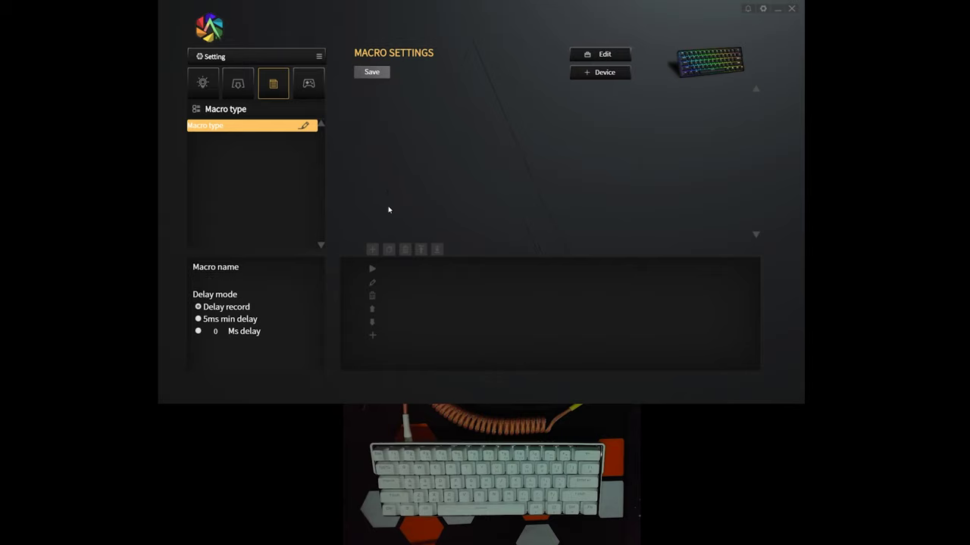
pyautogui.click(309, 84)
pyautogui.click(215, 82)
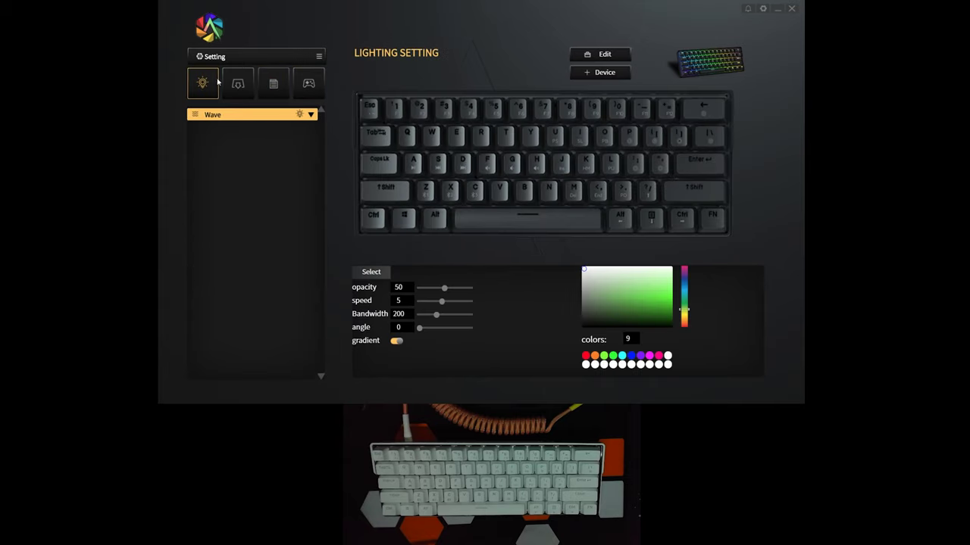
pyautogui.click(319, 56)
pyautogui.click(238, 85)
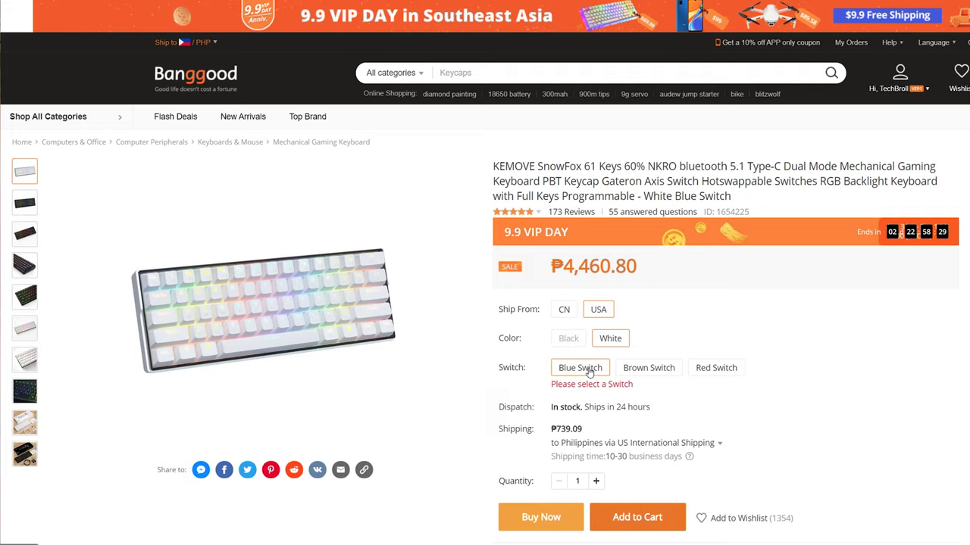
# Switch to the Banggood product page for the KEMOVE SnowFox and select the Brown Switch variant
pyautogui.click(646, 369)
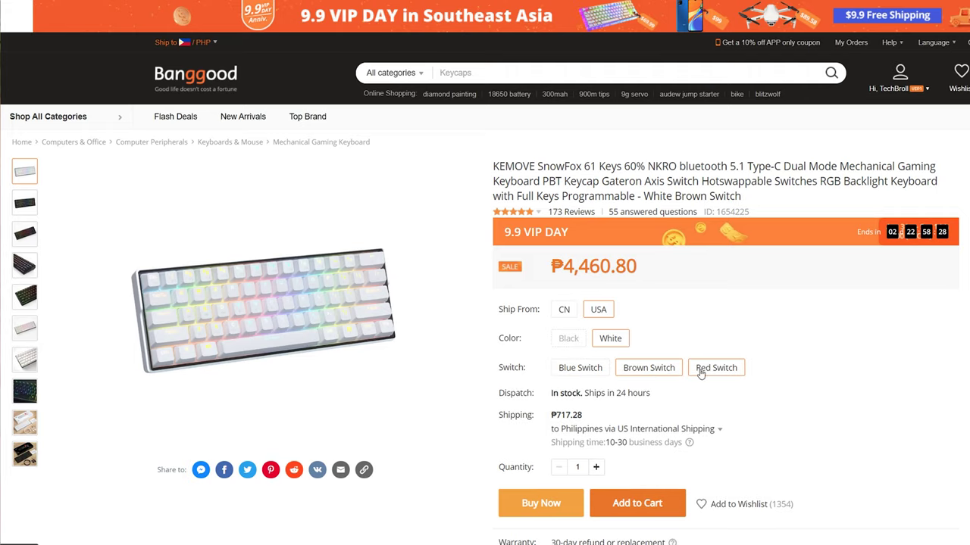